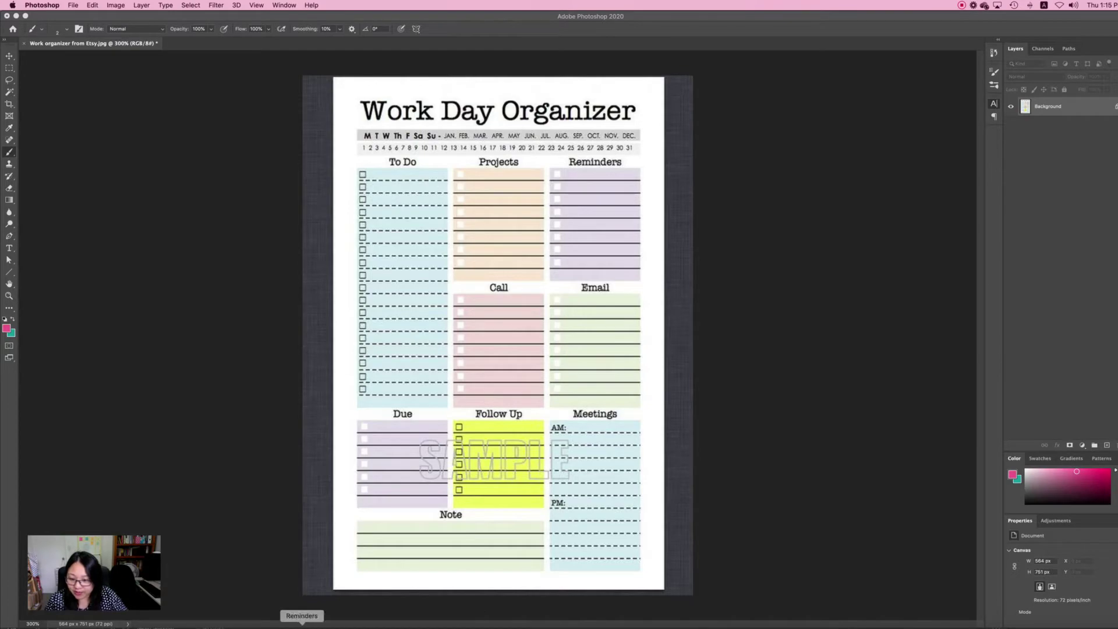
Step: Switch to Chrome and view the original Work Day Organizer pin on Pinterest
left_click(128, 626)
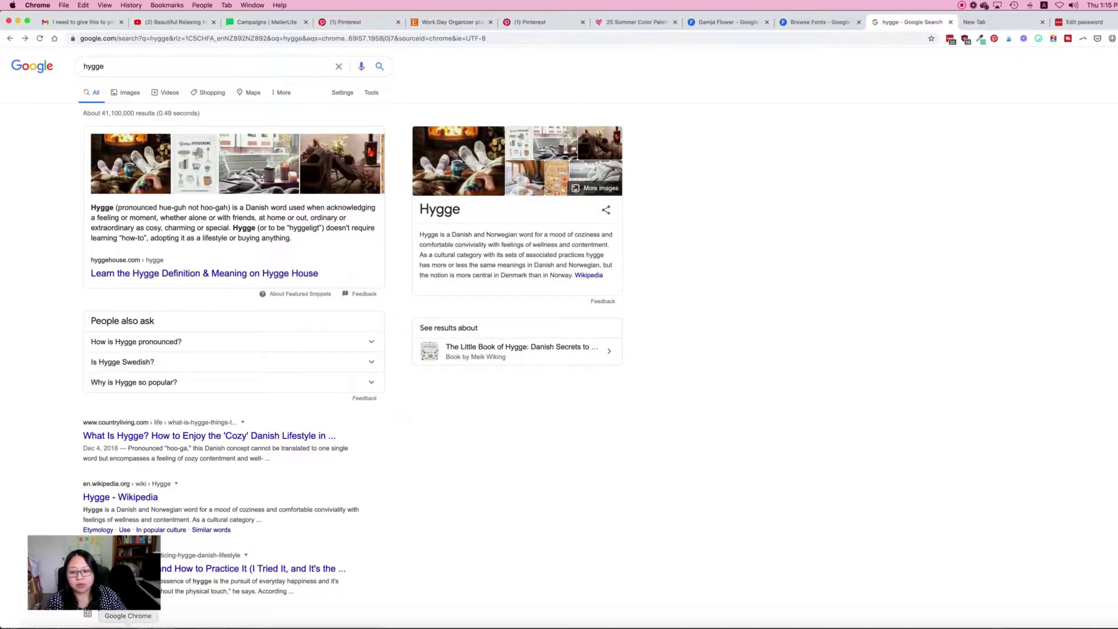
left_click(349, 22)
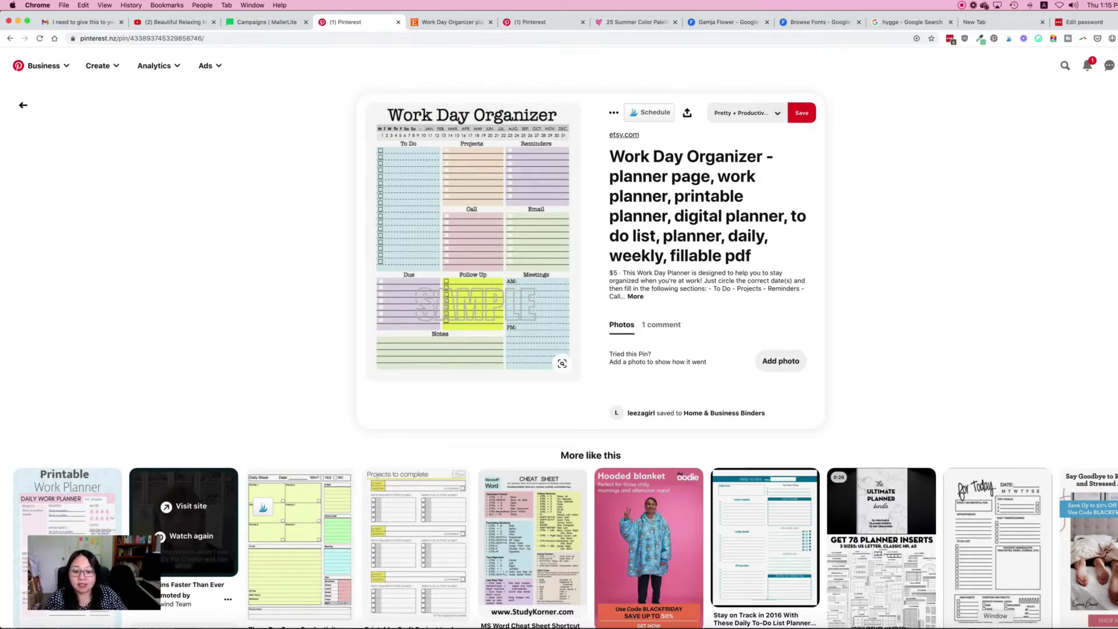
Step: Return to the organizer image in Photoshop and place the redesigned Work Day Organizer PDF from Acrobat beside it
left_click(649, 627)
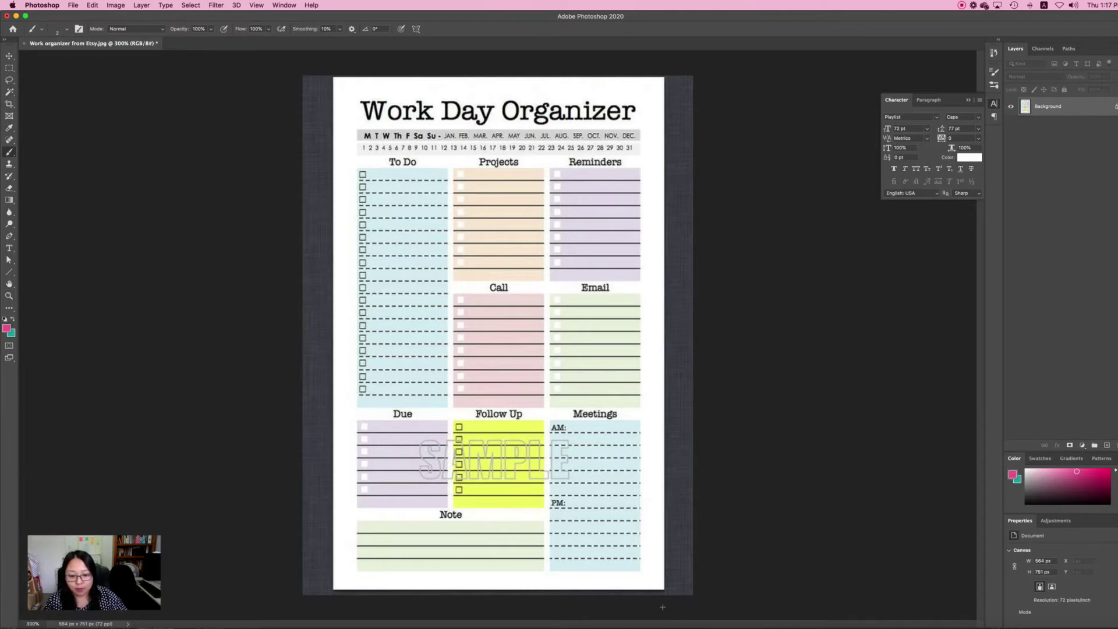
left_click(695, 624)
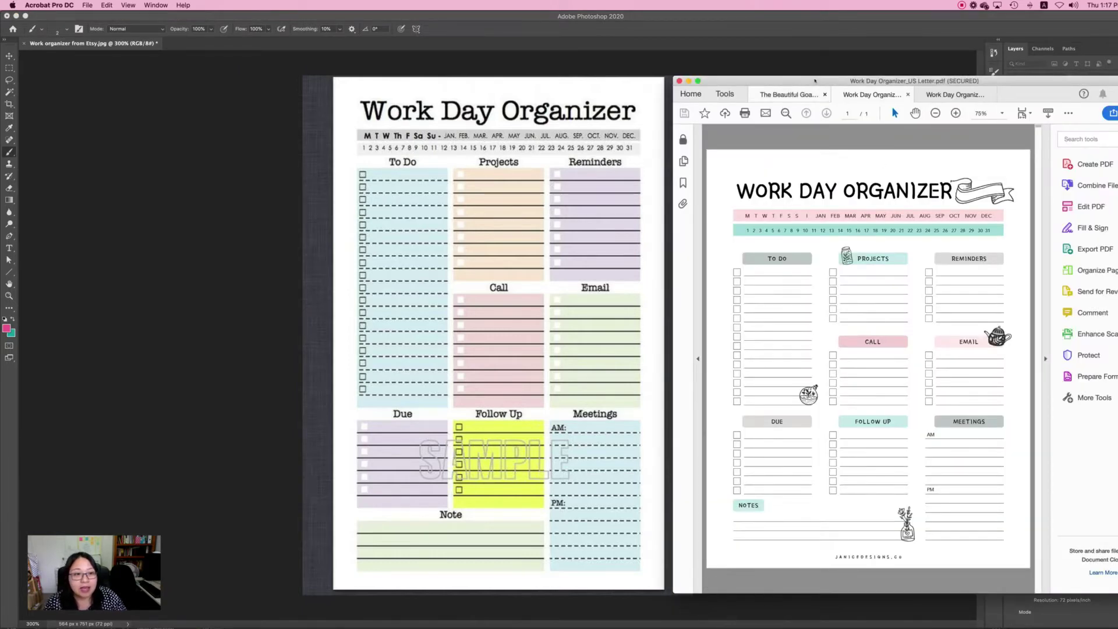
left_click_drag(812, 80, 813, 73)
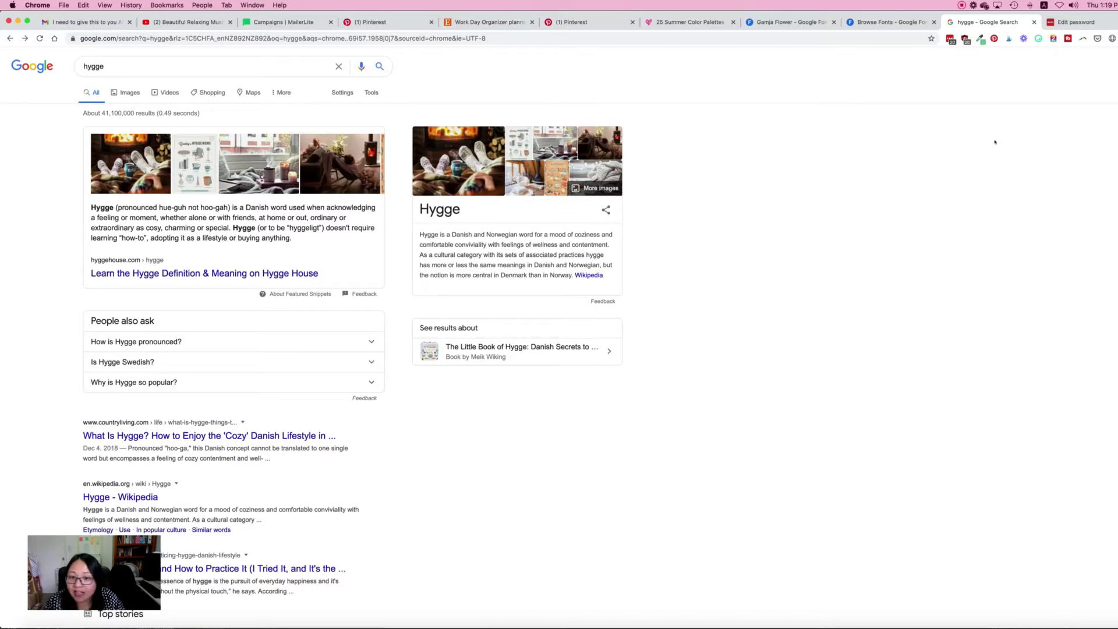
Step: Enlarge the hygge search results page in Chrome, look at the remake in InDesign, and return to Photoshop
key("super+equal")
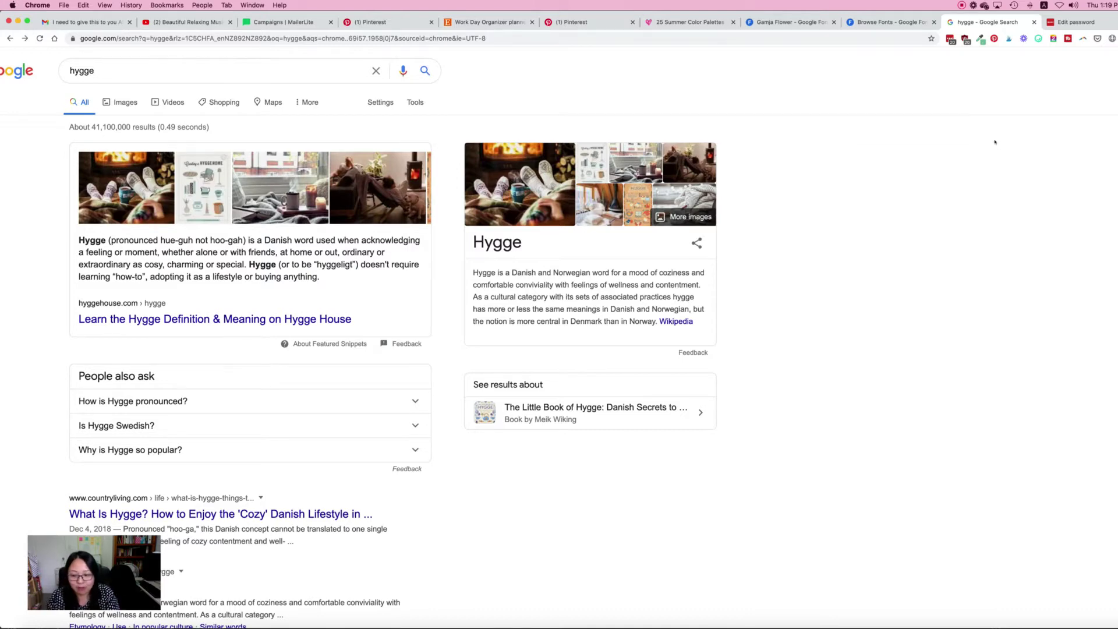
key("super+Tab")
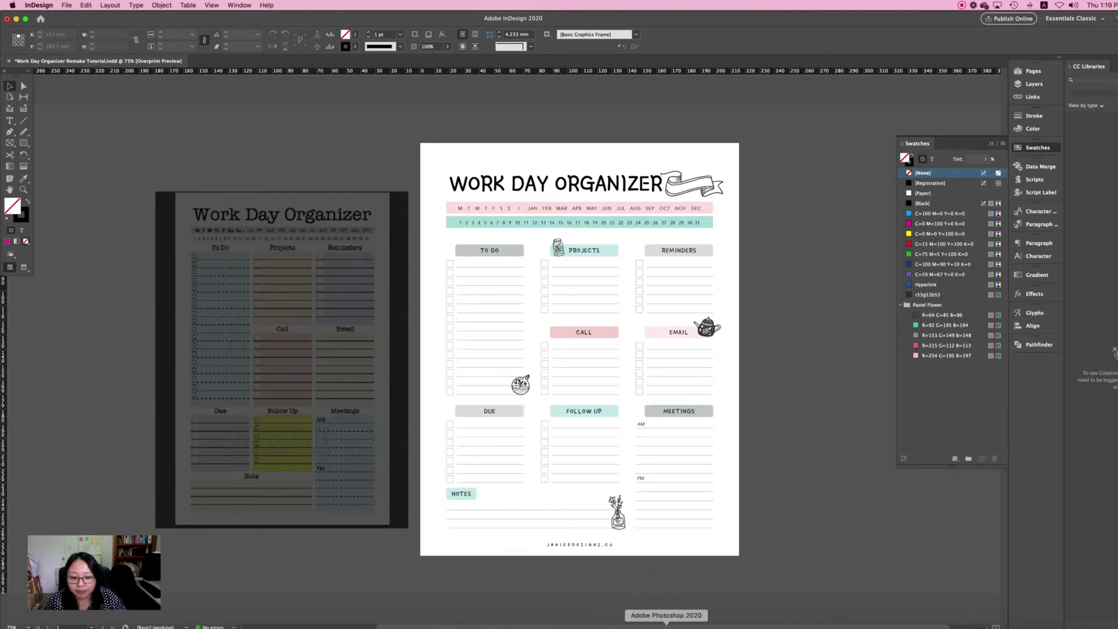
left_click(666, 626)
Step: Switch to the redesigned PDF in Acrobat and highlight its title, day and month row, and date row for comparison with the original
left_click(695, 625)
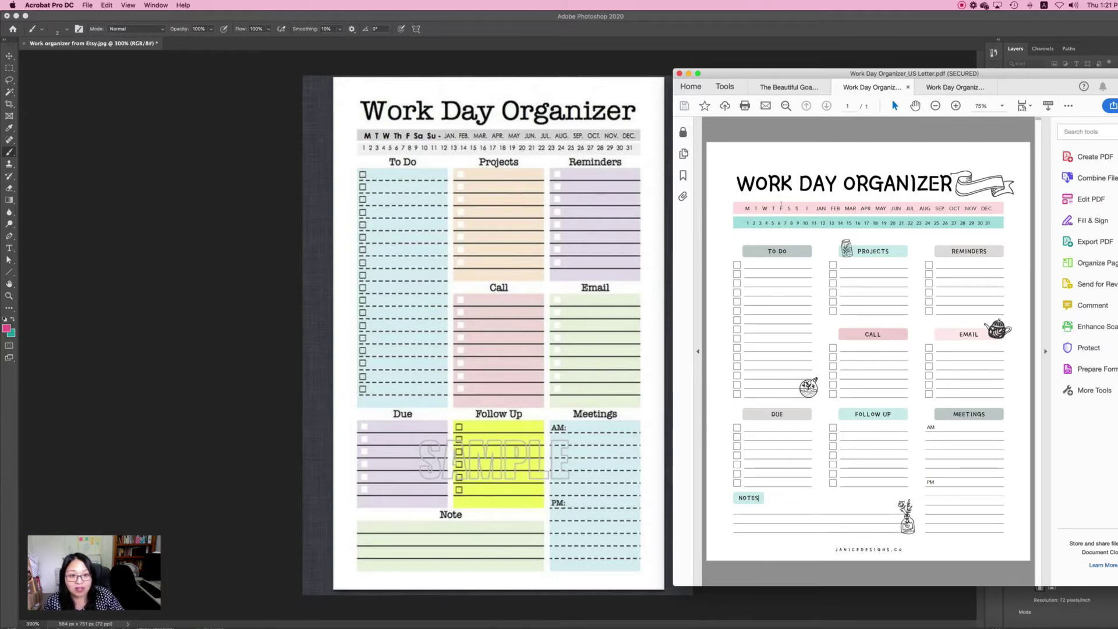
left_click_drag(736, 183, 952, 183)
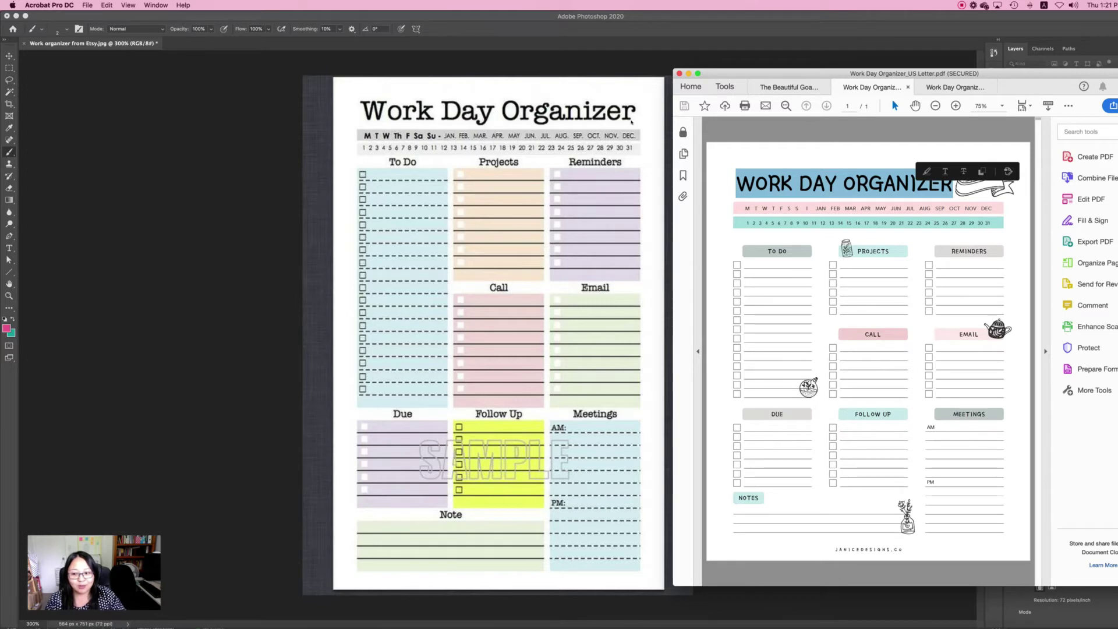
left_click(736, 184)
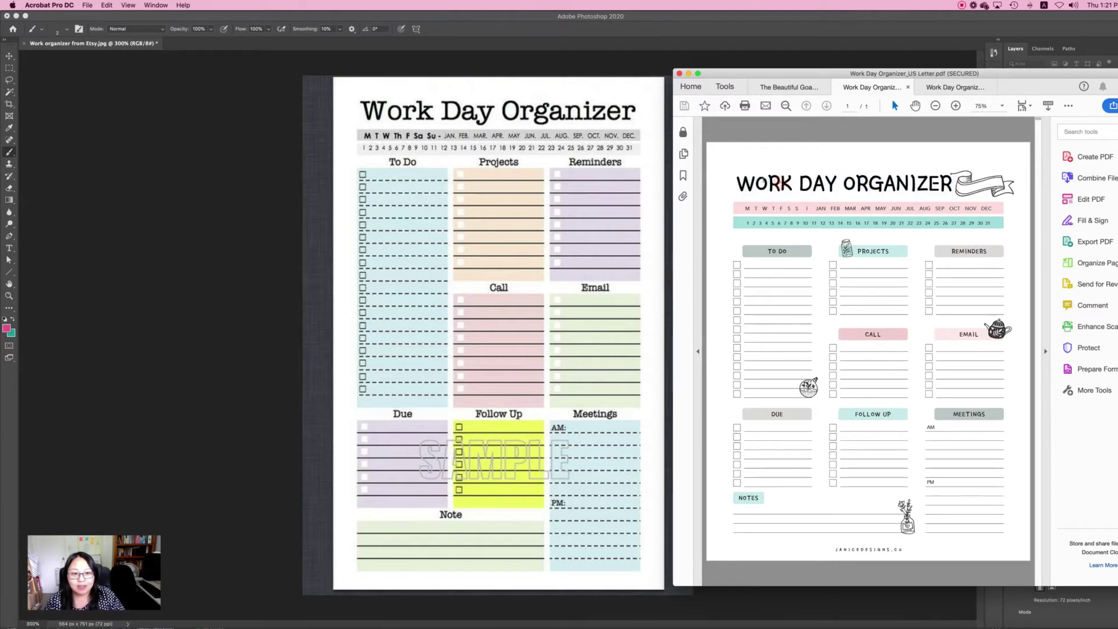
left_click_drag(736, 183, 953, 185)
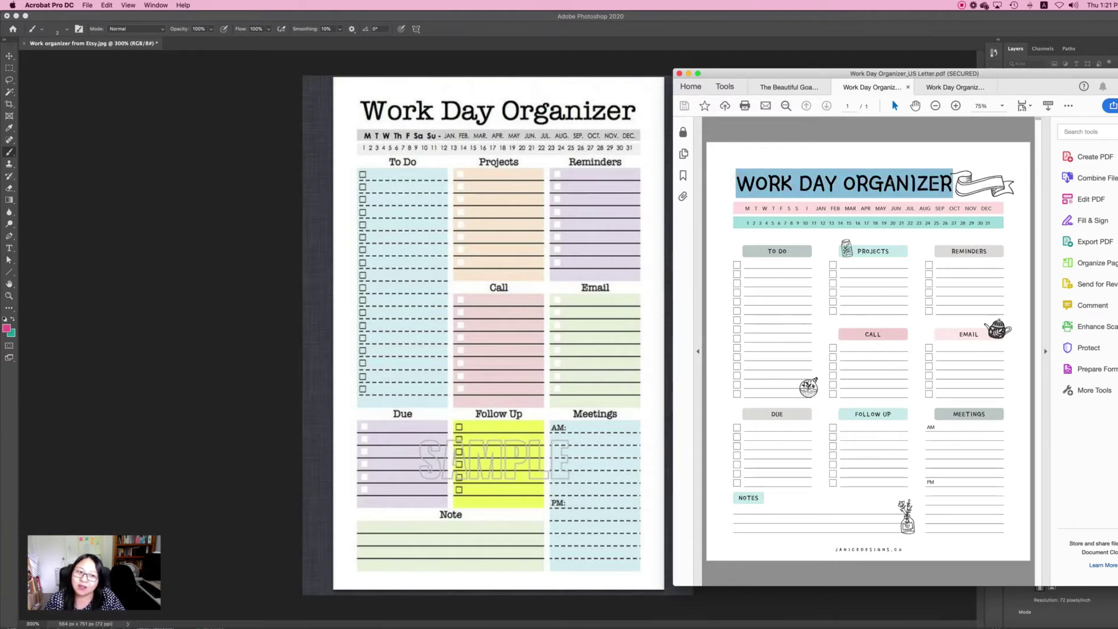
left_click(812, 183)
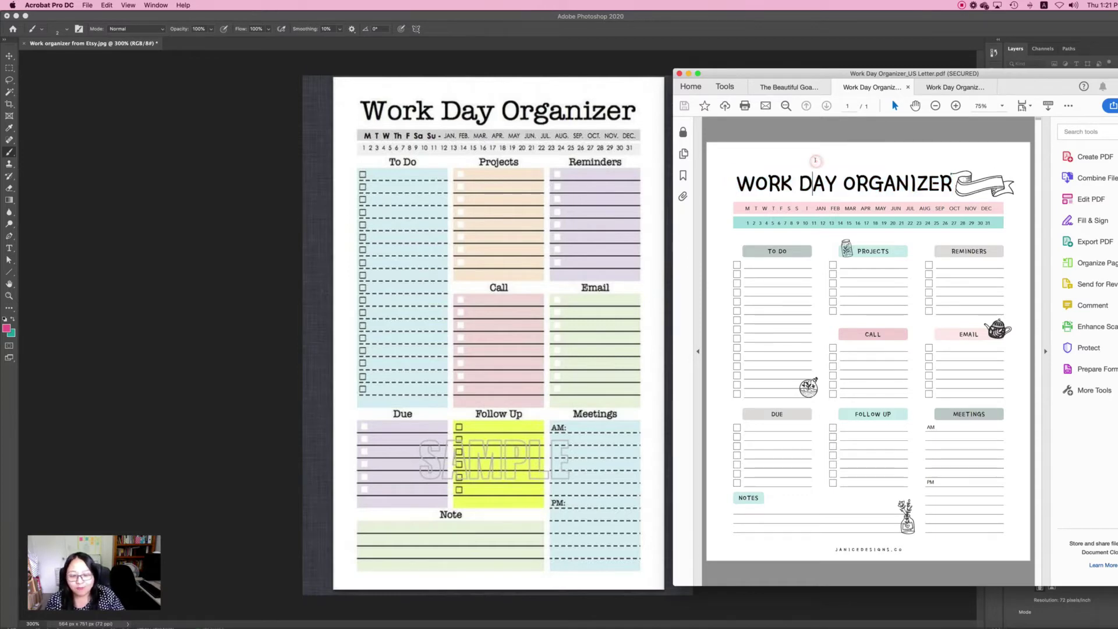
left_click_drag(736, 184, 952, 185)
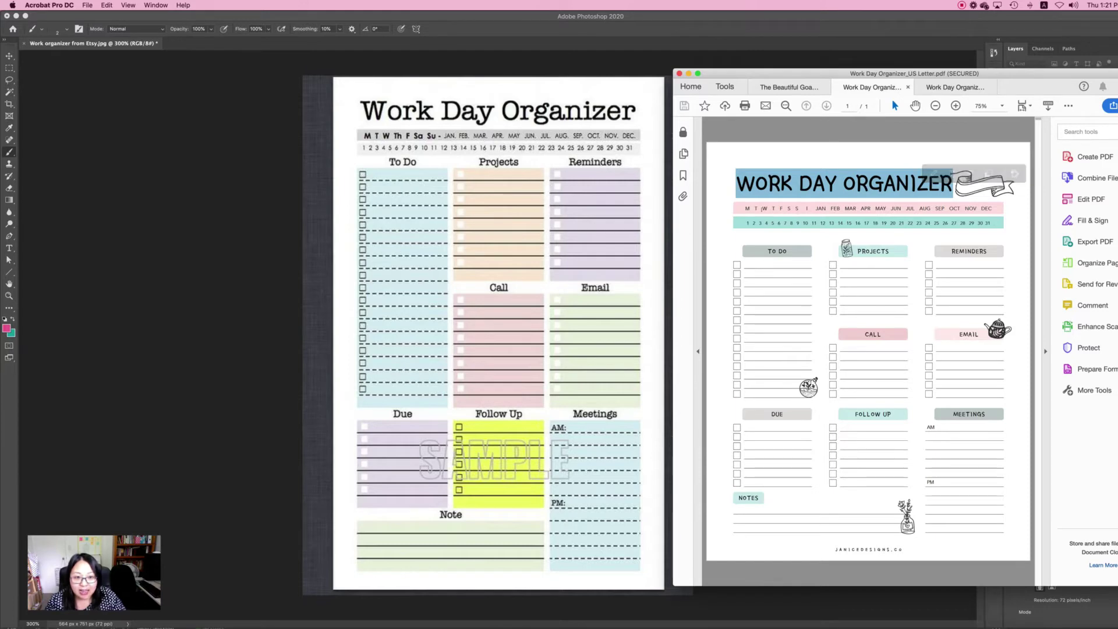
left_click_drag(742, 208, 991, 210)
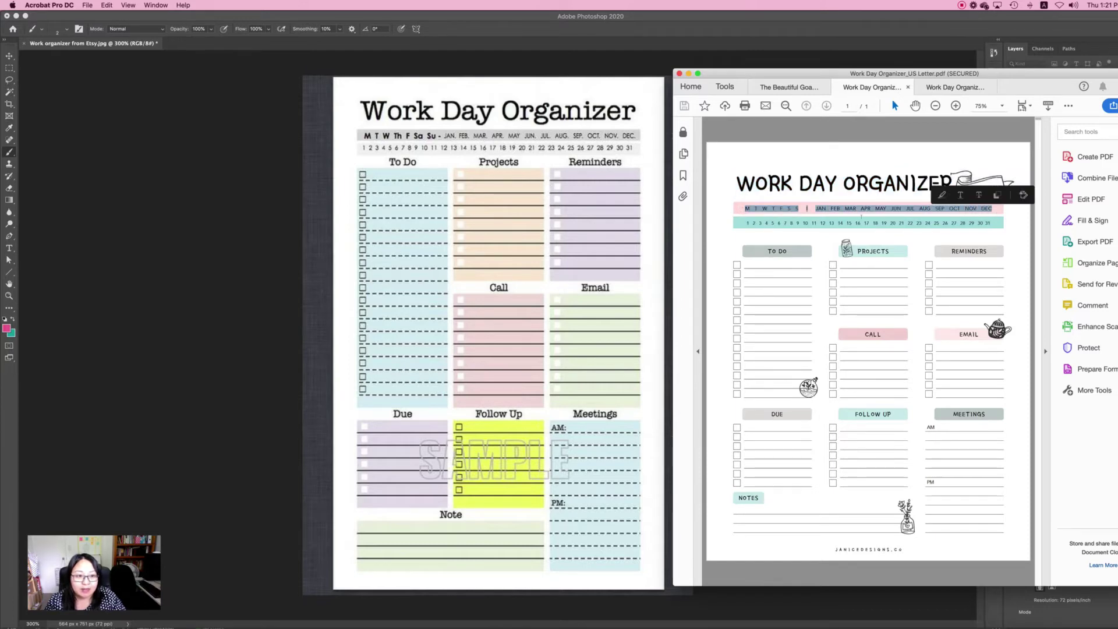
left_click_drag(745, 222, 990, 223)
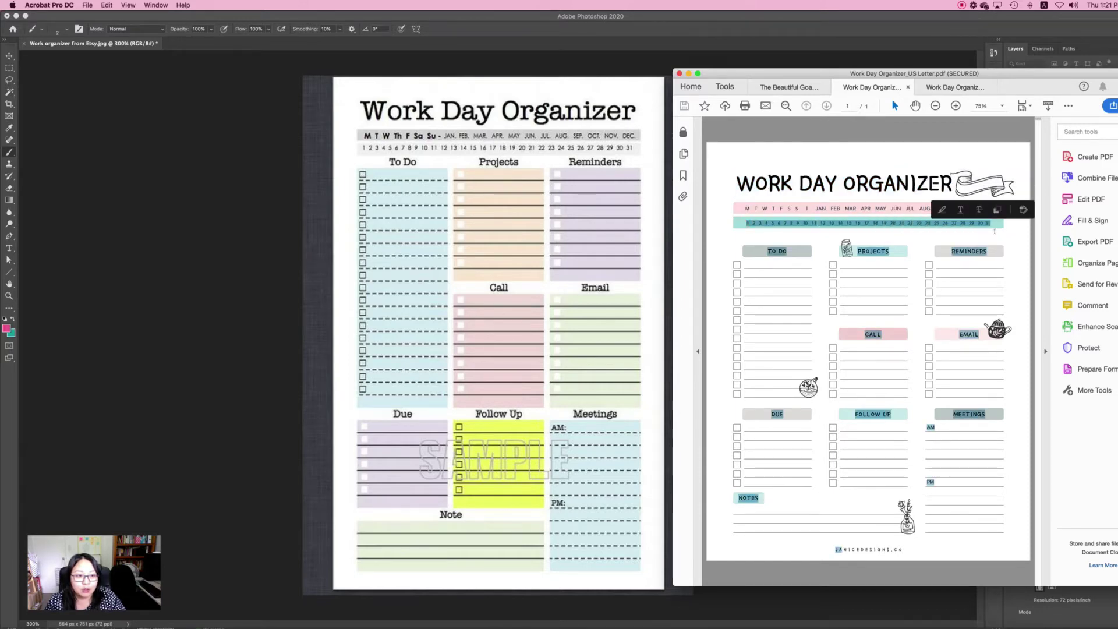
left_click(1002, 236)
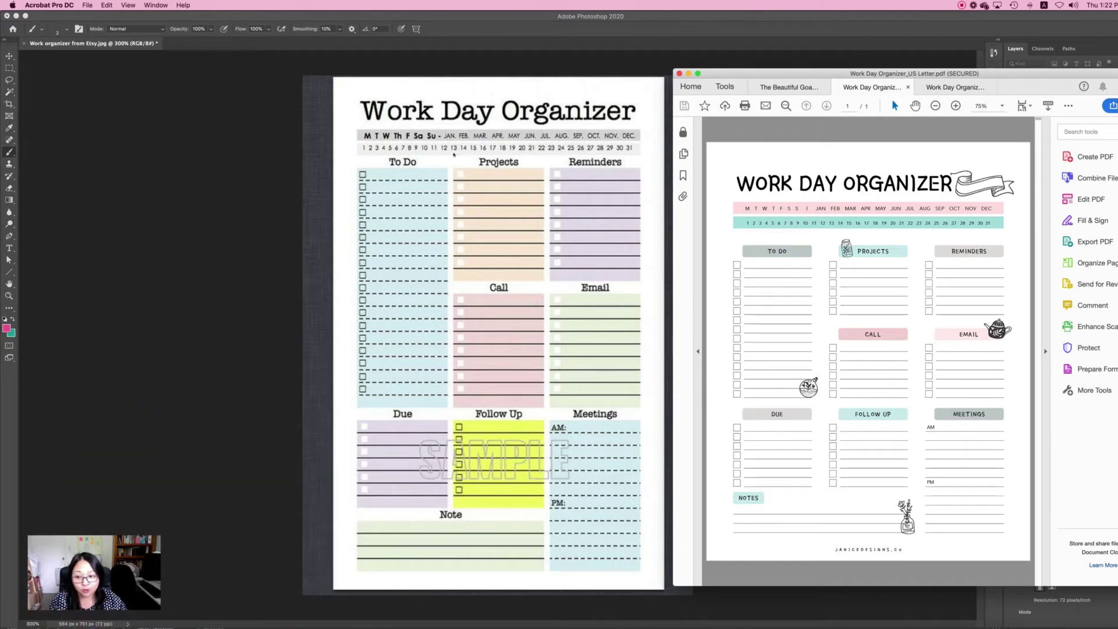
Step: Switch to doodles.ai in Illustrator, select the kitchen doodles in the artboard's upper-left area, and clear the selection
left_click(457, 146)
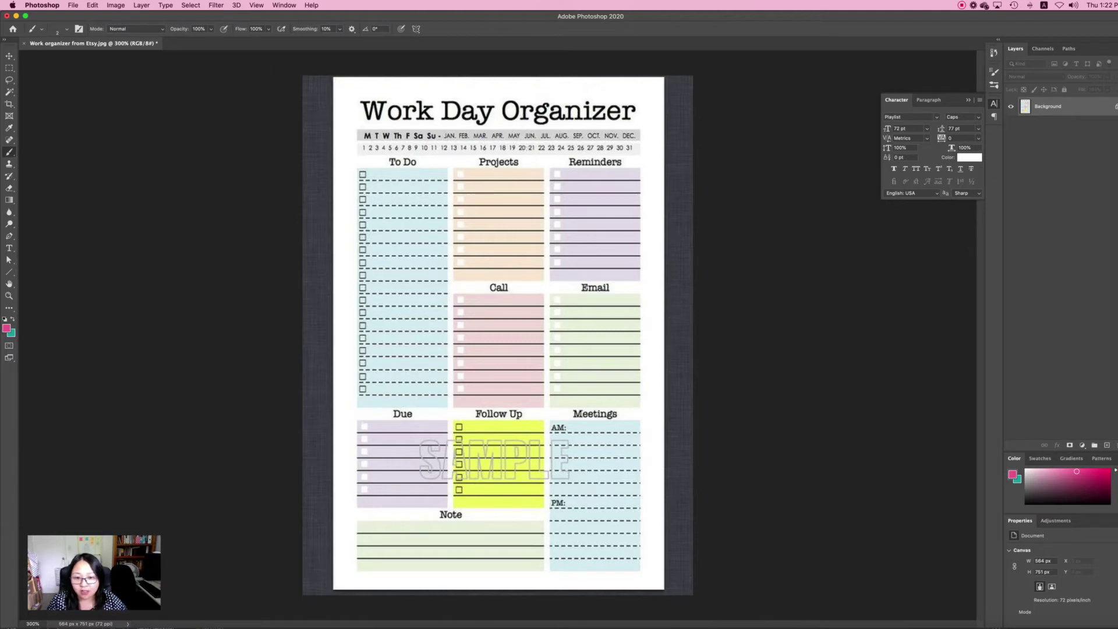
key("super+Tab")
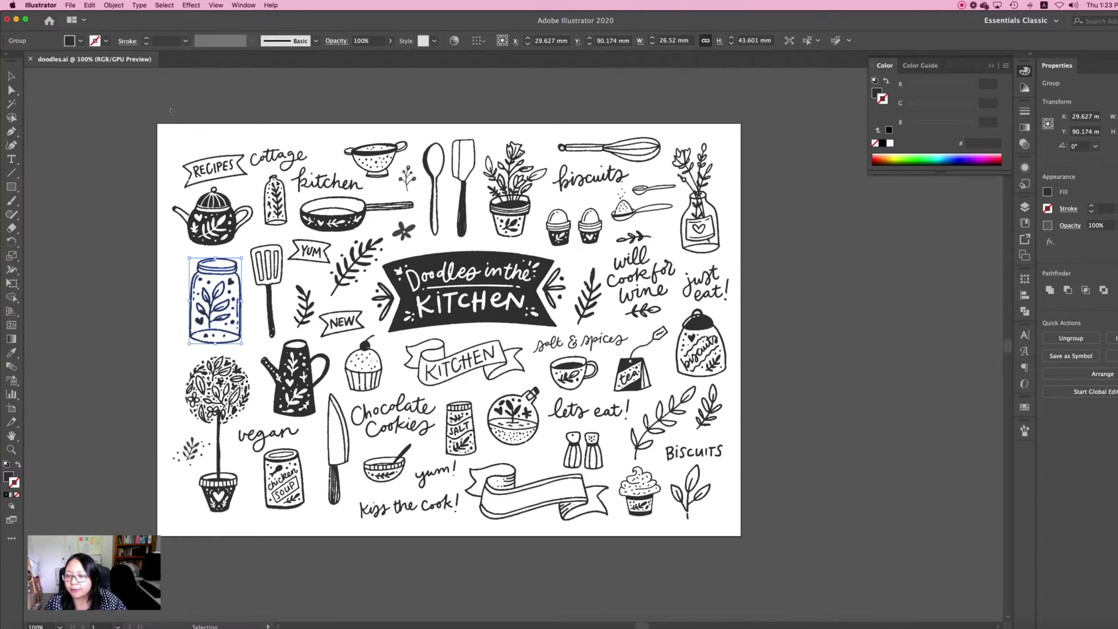
mouse_move(170, 106)
left_mouse_down()
mouse_move(262, 175)
mouse_move(452, 279)
left_mouse_up()
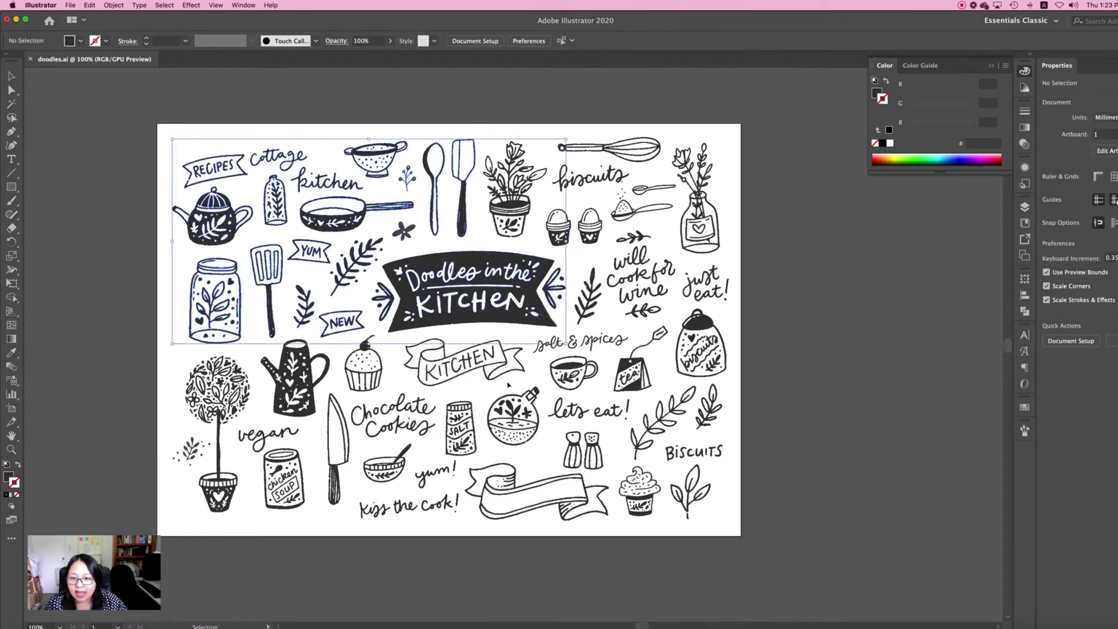
left_click(303, 110)
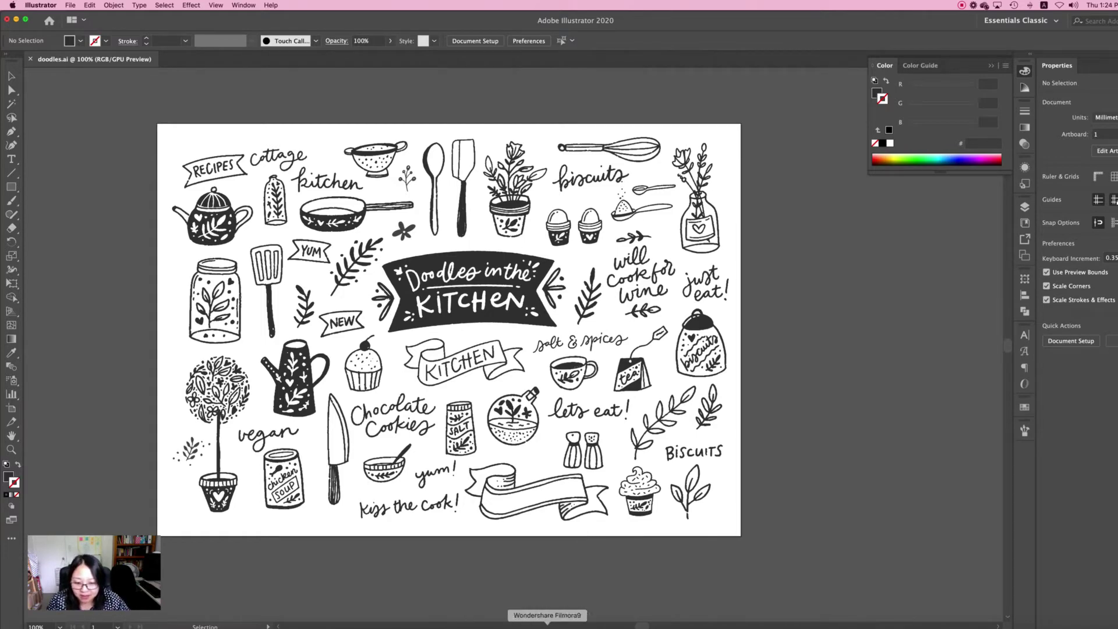
Step: Return to the redesigned PDF in Acrobat and highlight the To Do, Projects, Reminders and Call headings in turn
left_click(637, 624)
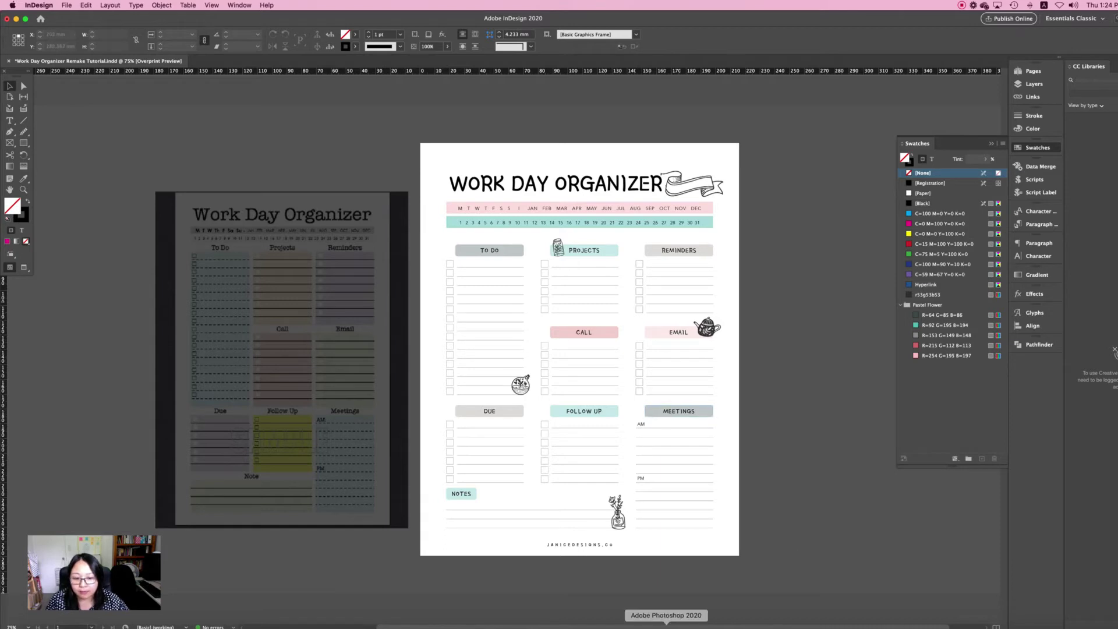
left_click(666, 624)
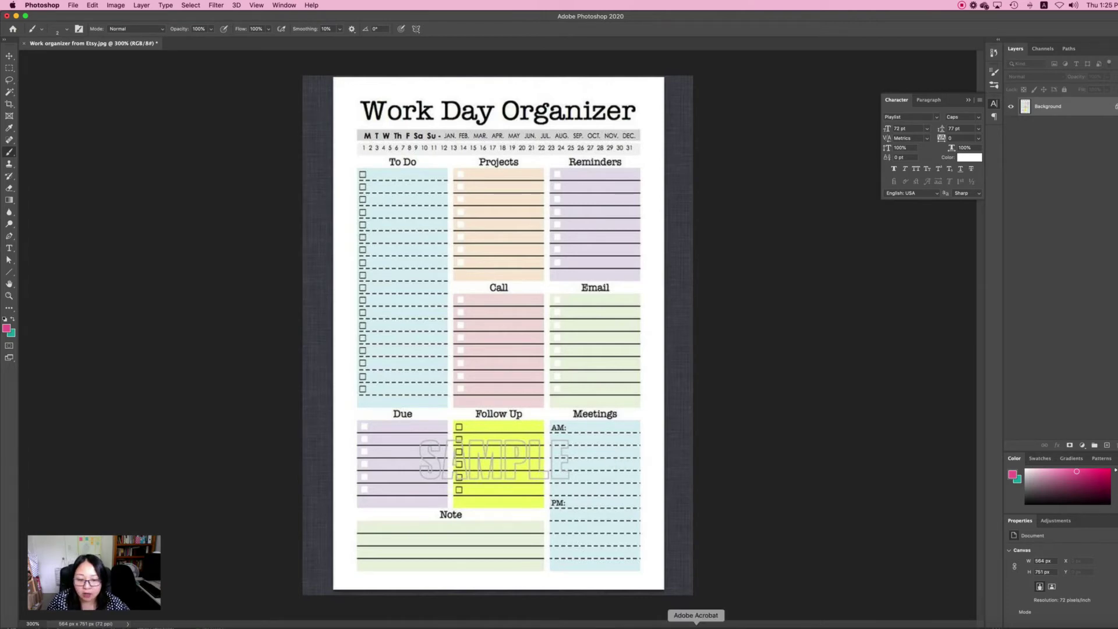
left_click(687, 611)
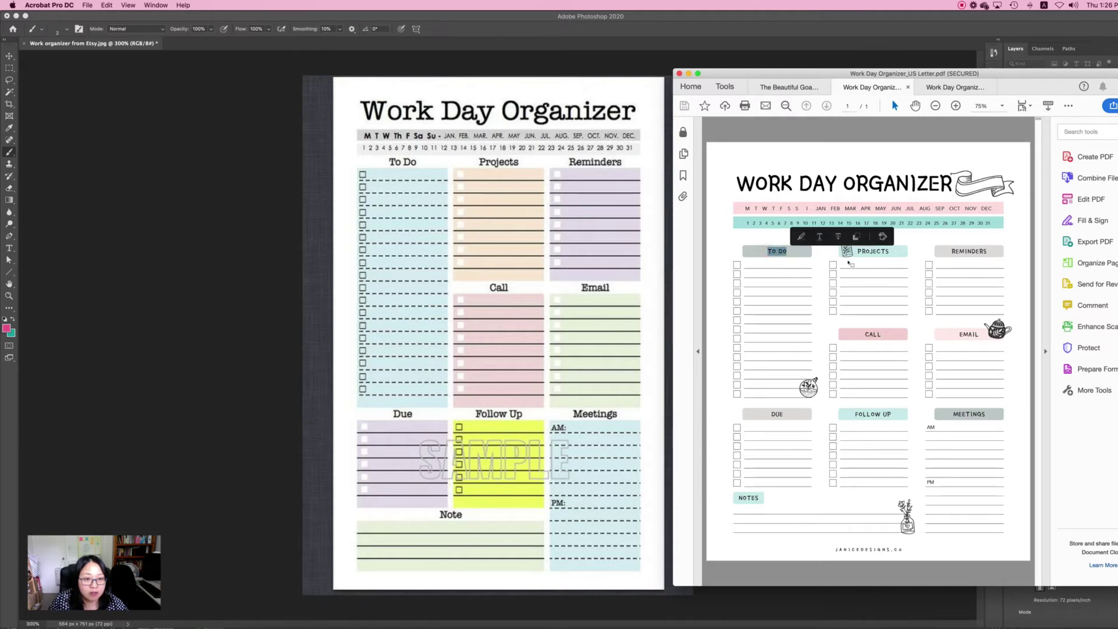
left_click_drag(858, 251, 891, 252)
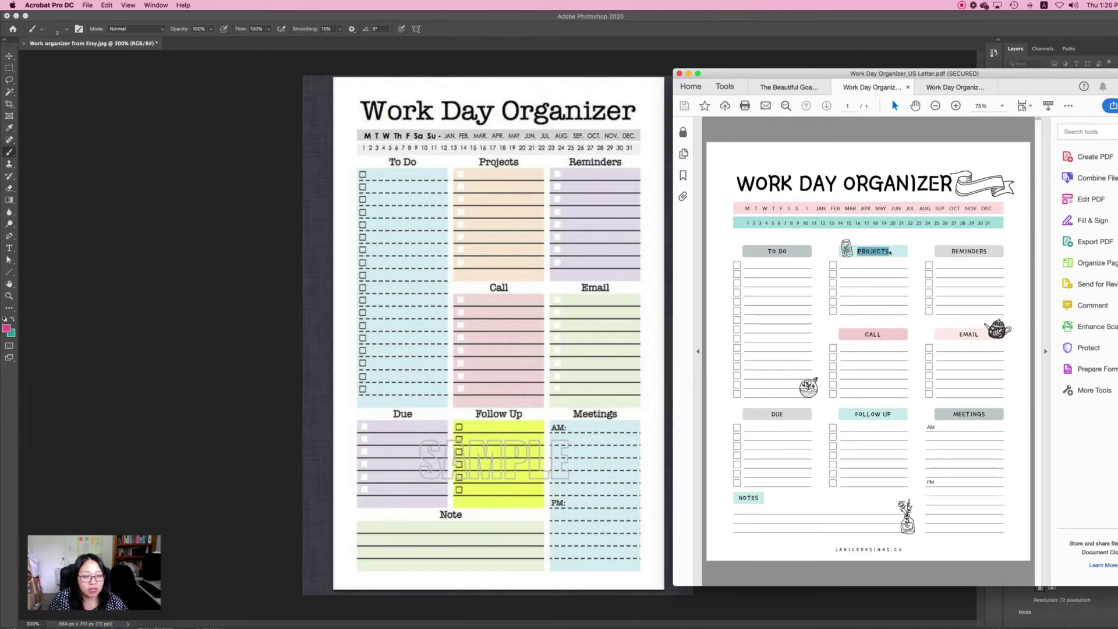
left_click_drag(950, 251, 988, 252)
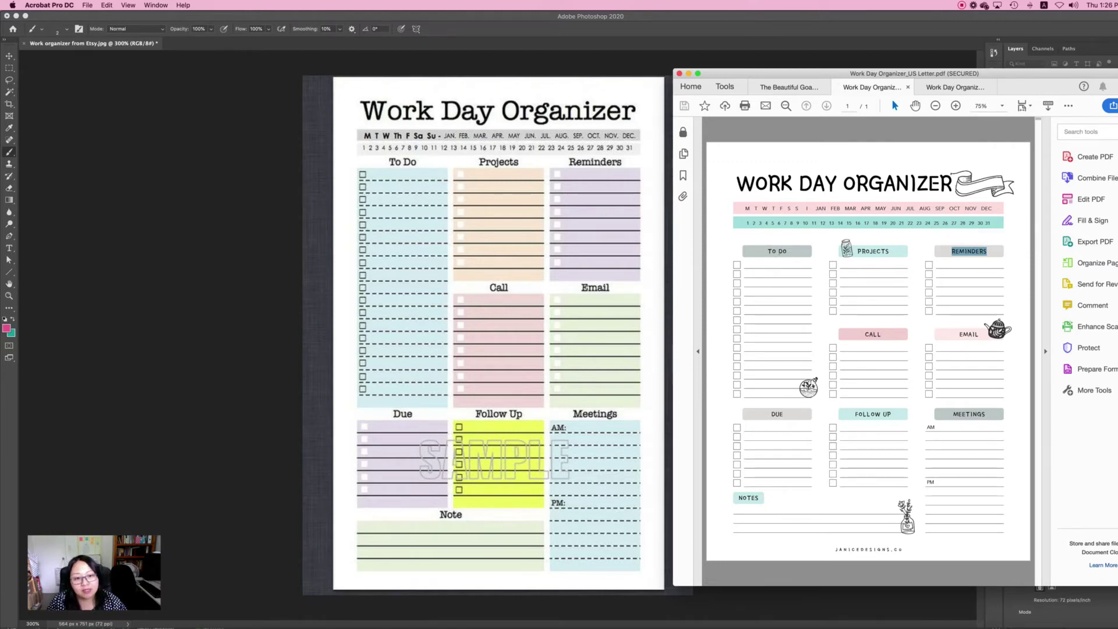
left_click(788, 251)
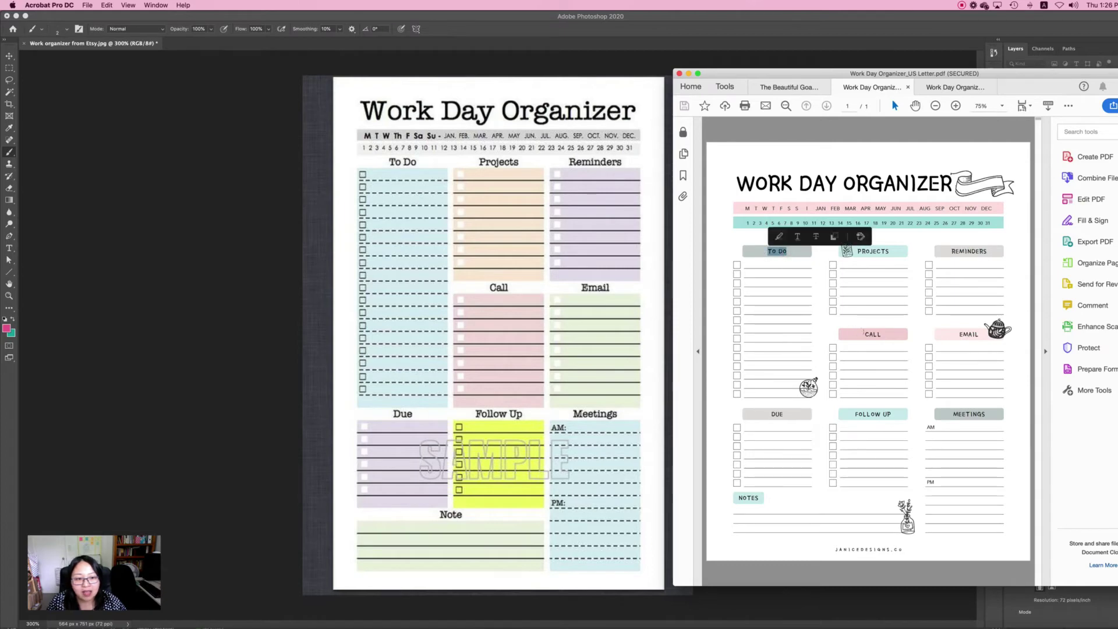
double_click(880, 333)
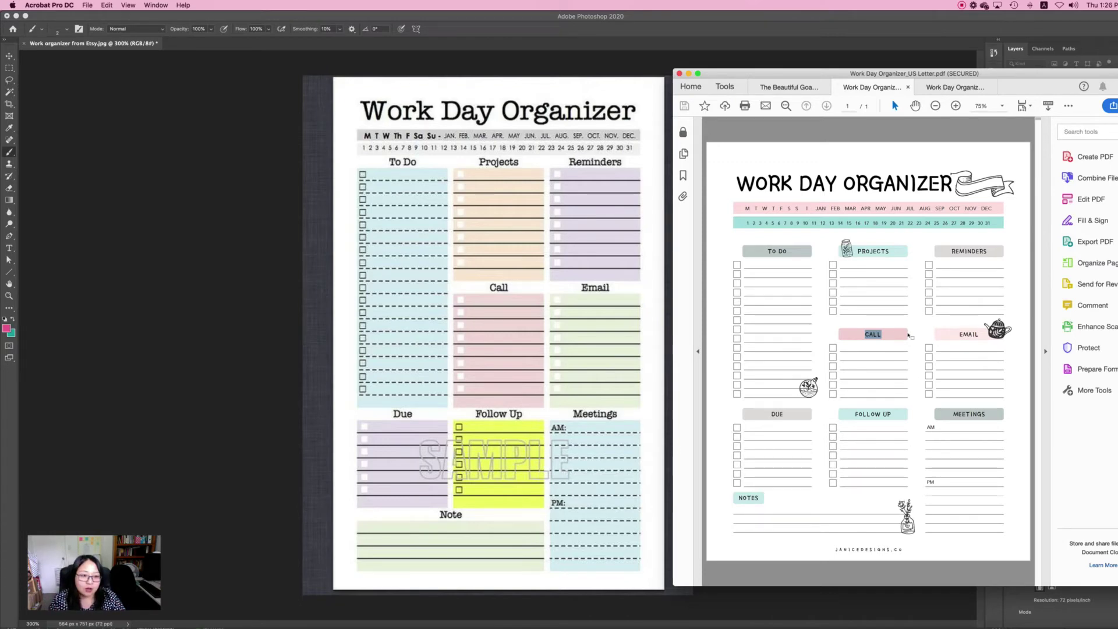
left_click(914, 342)
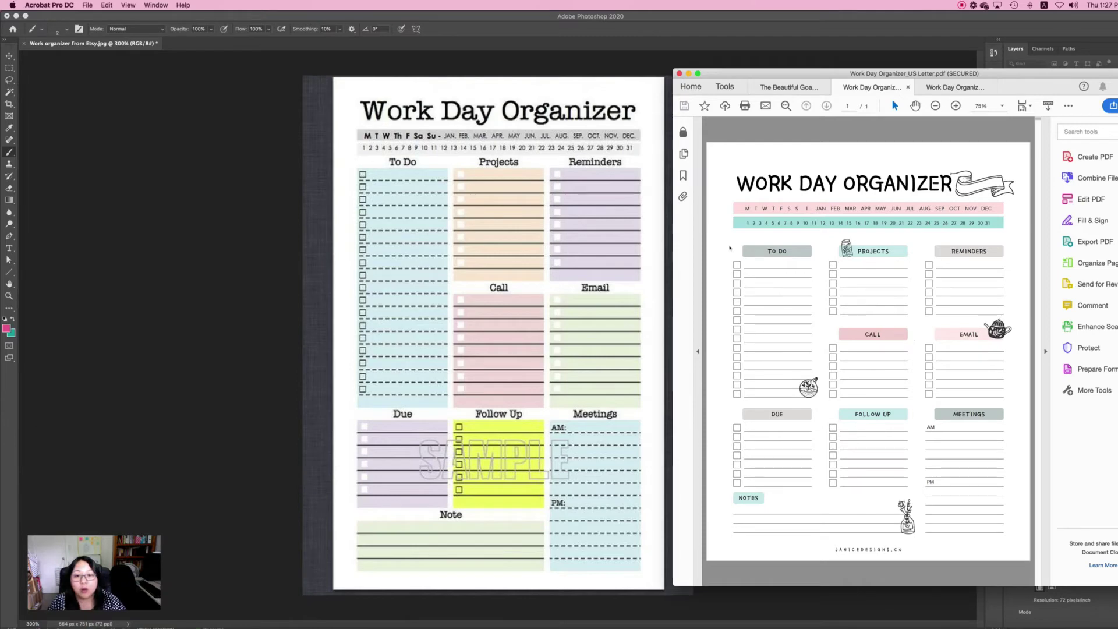
Step: Switch to Photoshop, brush a freehand loop around the Work Day Organizer title, and undo the stroke
left_click(611, 247)
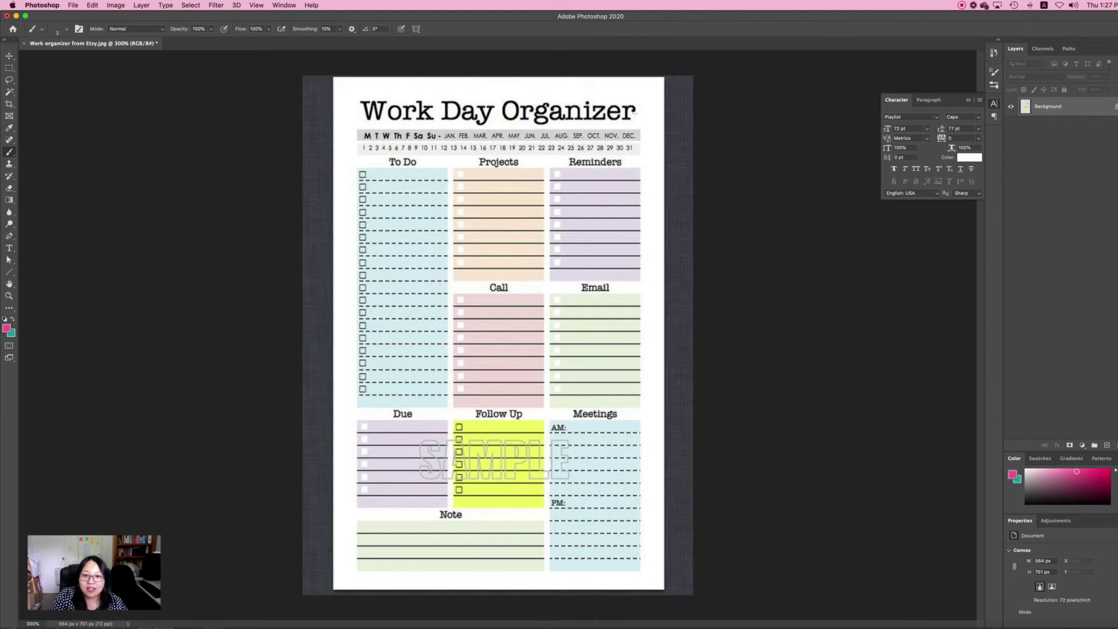
mouse_move(636, 112)
left_mouse_down()
mouse_move(615, 91)
mouse_move(498, 82)
mouse_move(440, 97)
mouse_move(382, 132)
mouse_move(502, 126)
mouse_move(636, 93)
left_mouse_up()
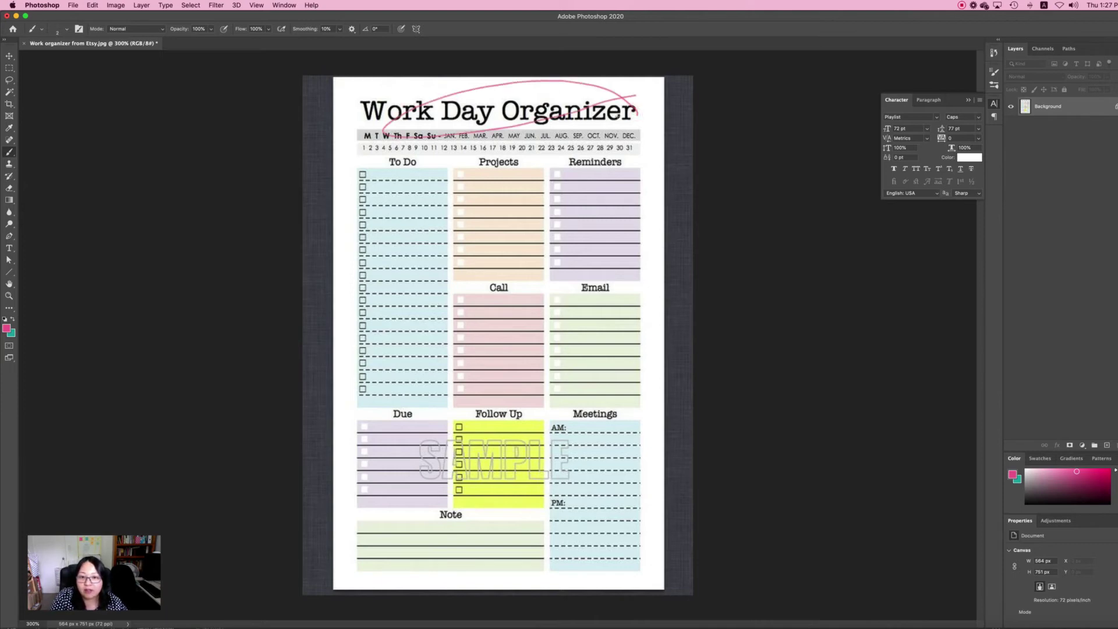
key("super+z")
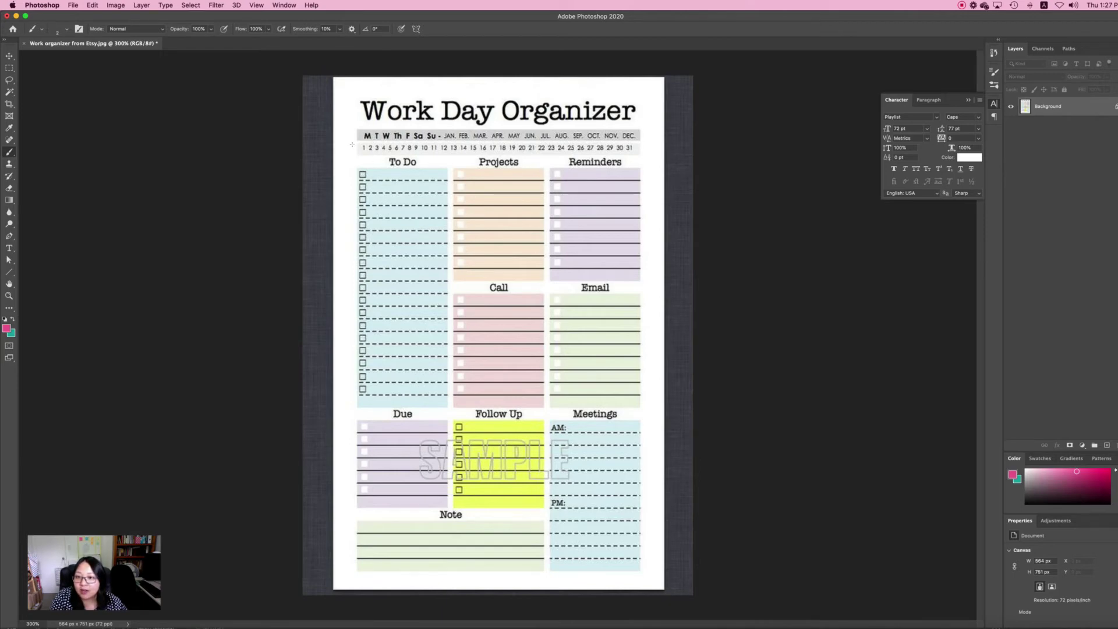
Step: Brush a pink curly bracket beside the two date rows and double-headed arrows across the page's four margins
left_click_drag(351, 129, 354, 147)
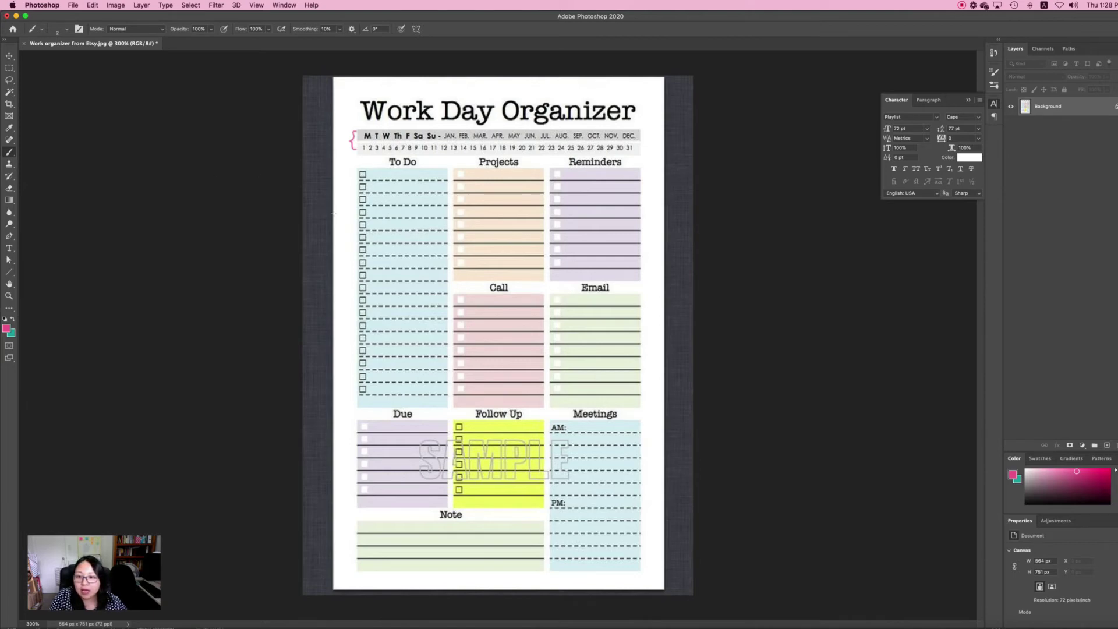
left_click_drag(333, 213, 351, 220)
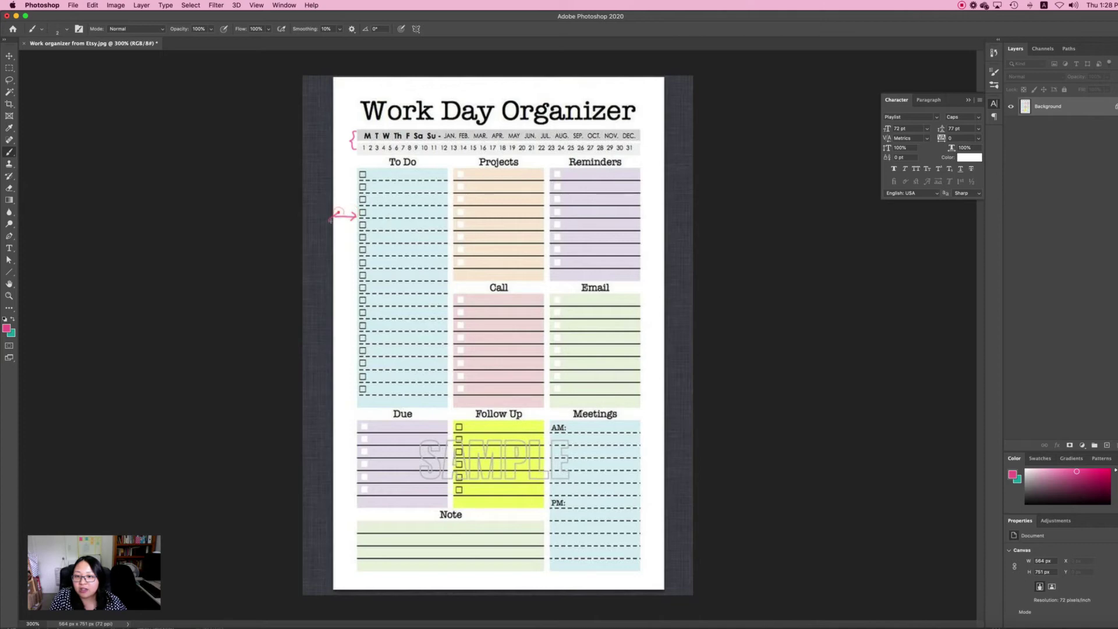
mouse_move(455, 105)
left_mouse_down()
mouse_move(447, 86)
mouse_move(460, 97)
mouse_move(461, 85)
left_mouse_up()
left_click_drag(668, 286, 639, 286)
left_click_drag(646, 281, 647, 290)
left_click_drag(502, 573, 502, 593)
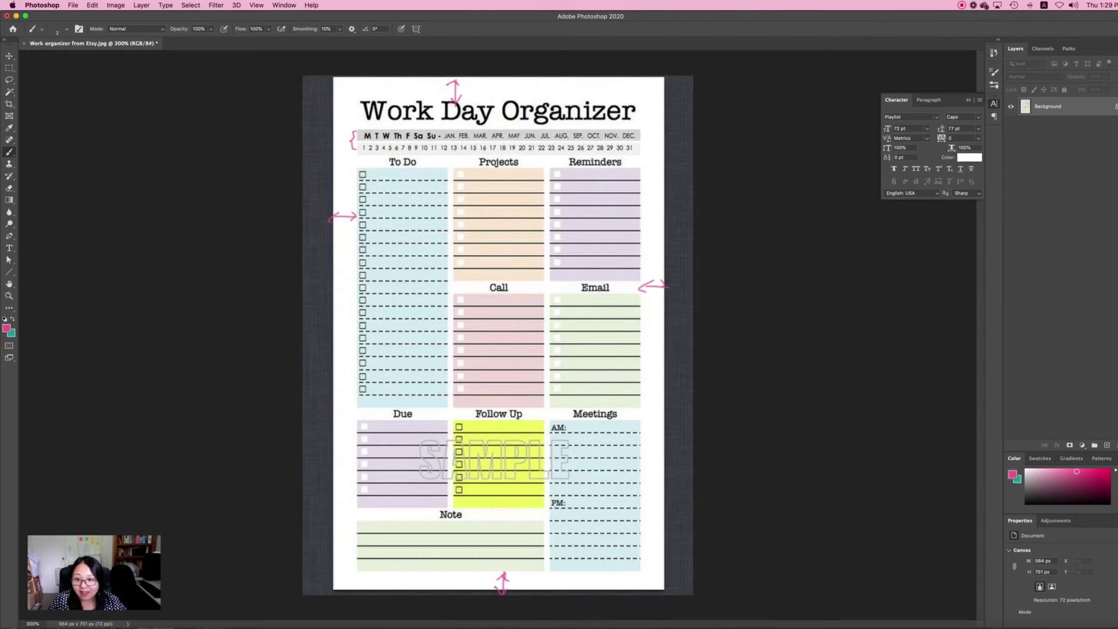
Step: Brush small pink hole marks down the page's left margin beside the To Do list
left_click_drag(345, 257, 340, 270)
left_click_drag(350, 309, 347, 349)
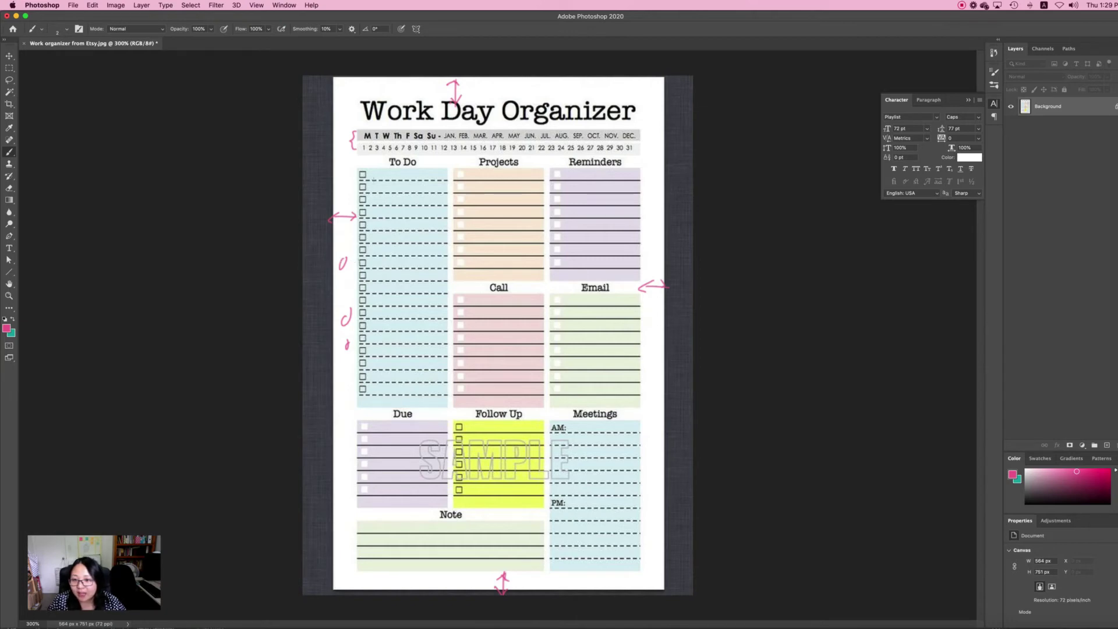
Step: Brush pink writing strokes across the first To Do lines and a double-headed arrow across the margin between the list and the page edge
mouse_move(363, 174)
left_mouse_down()
mouse_move(415, 172)
mouse_move(404, 187)
mouse_move(371, 193)
mouse_move(389, 215)
left_mouse_up()
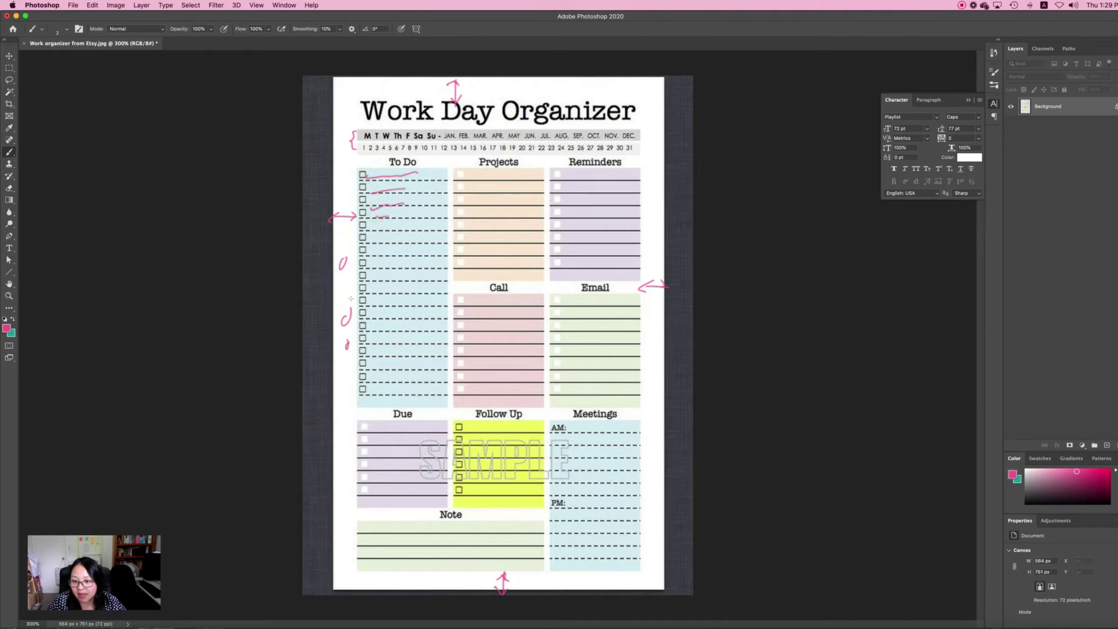
mouse_move(336, 287)
left_mouse_down()
mouse_move(357, 287)
mouse_move(336, 288)
left_mouse_up()
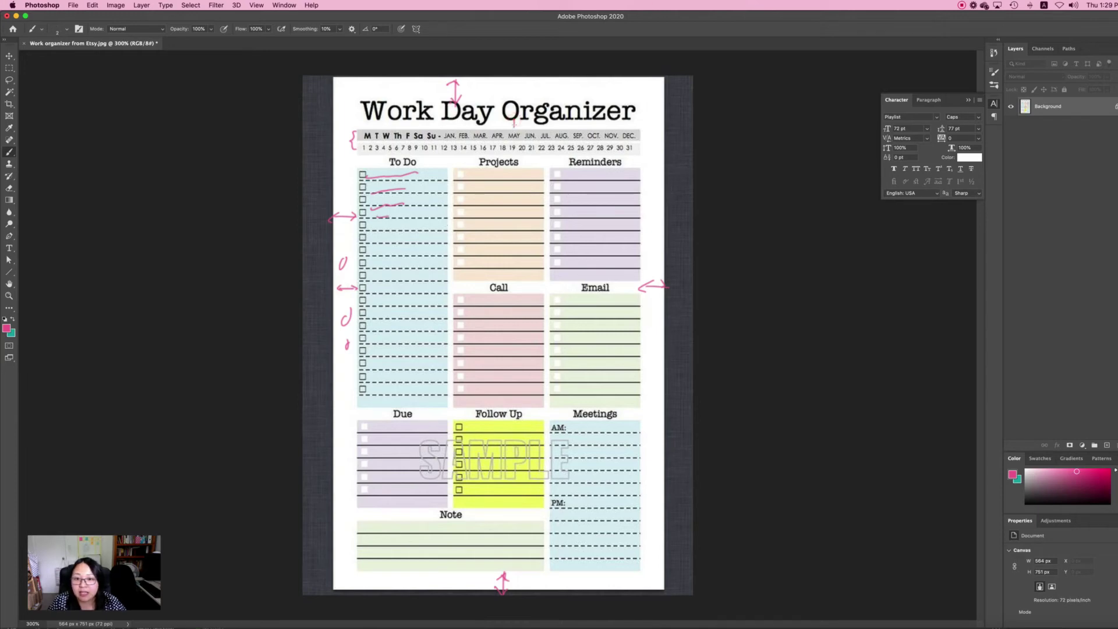
Step: Brush small arrows between the title and month row and at the Reminders heading, and circle marks at the date rows' right end
left_click_drag(512, 123, 512, 116)
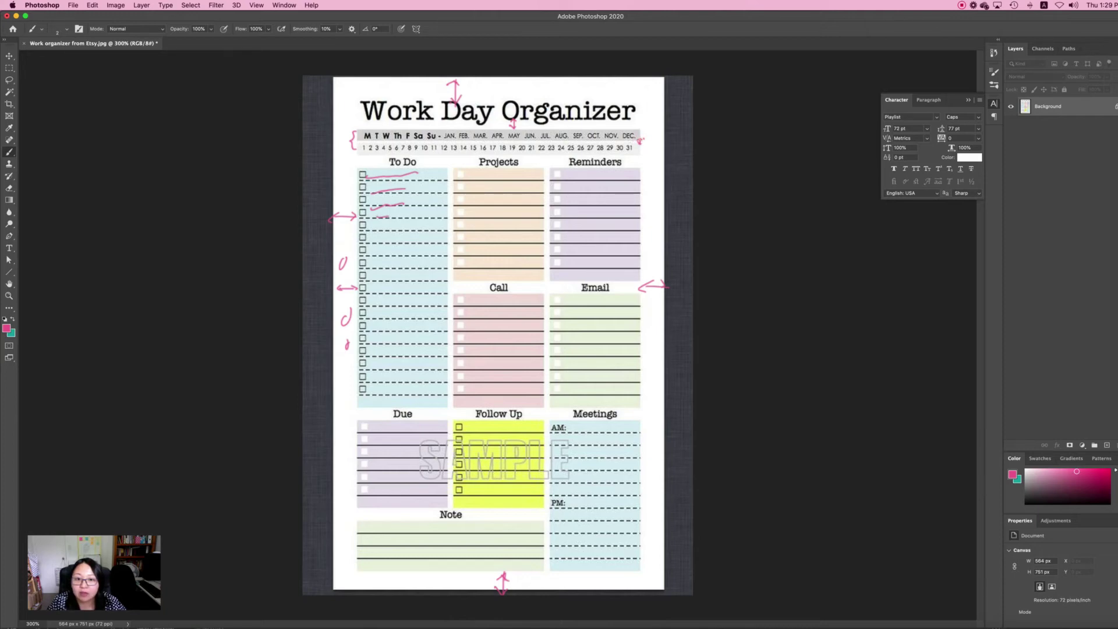
left_click_drag(640, 134, 621, 144)
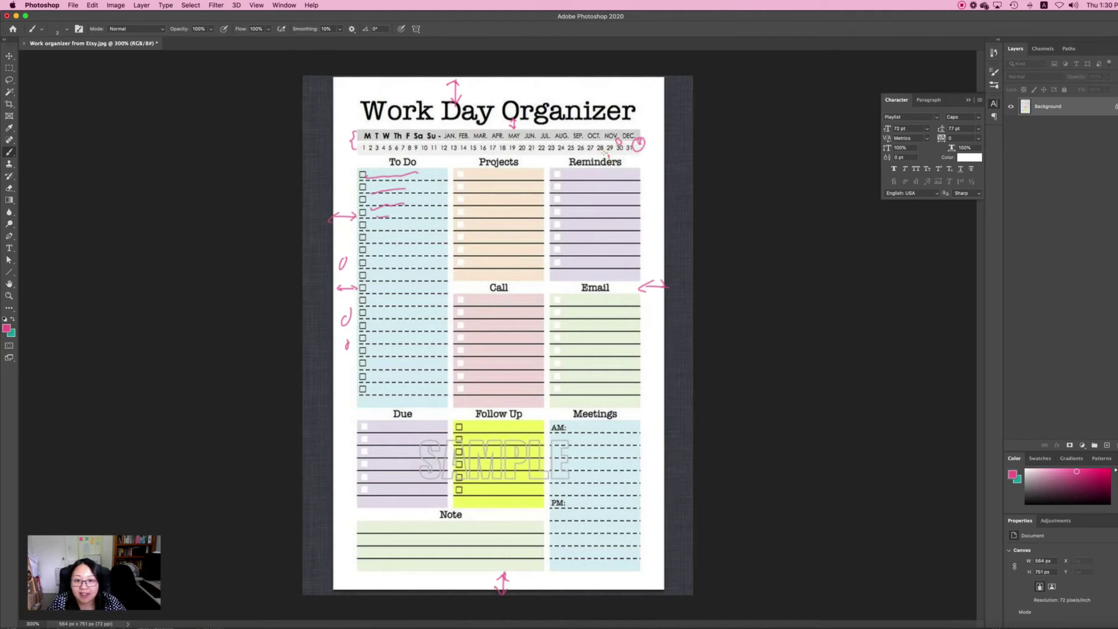
left_click_drag(607, 156, 610, 169)
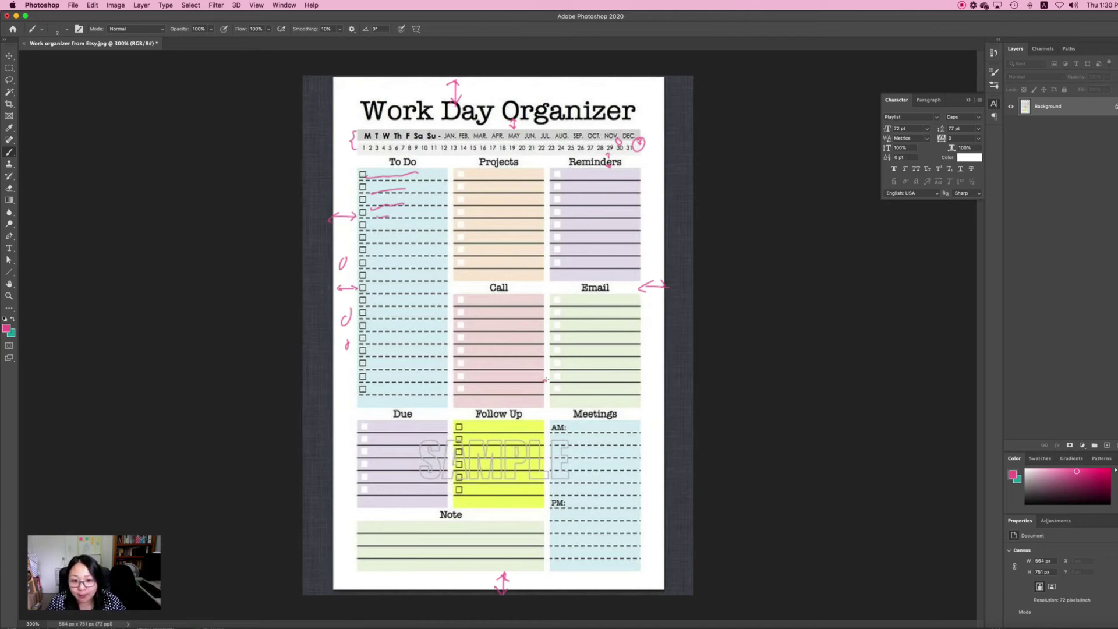
Step: Brush pink double-headed arrows over the gaps beside the Call block and around its heading, comparing with the redesigned PDF in Acrobat in between
left_click_drag(546, 379, 545, 379)
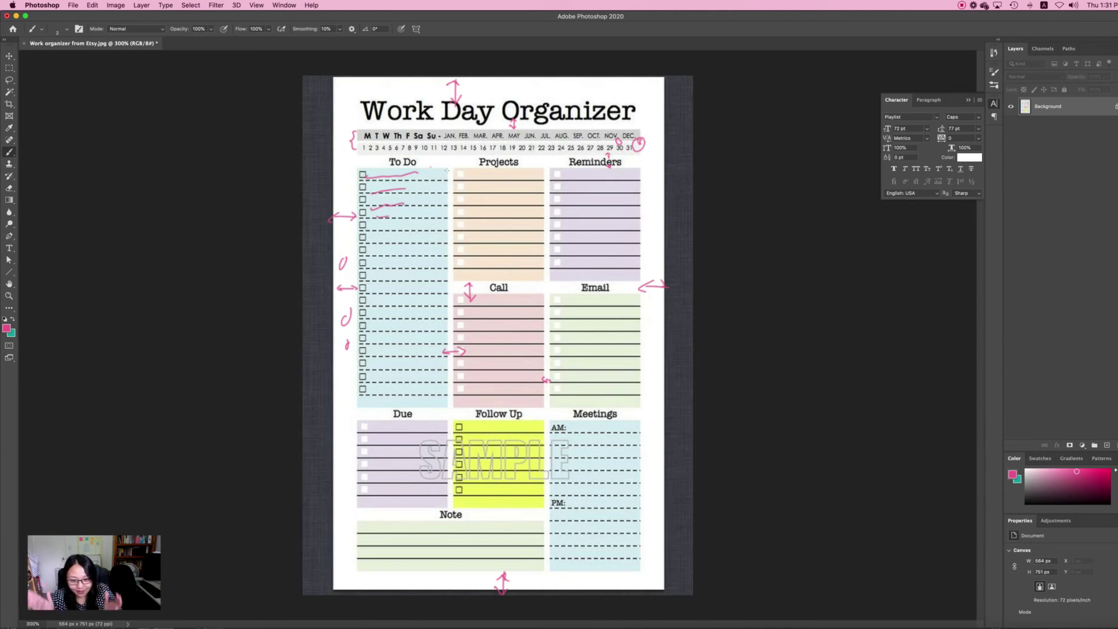
left_click(695, 626)
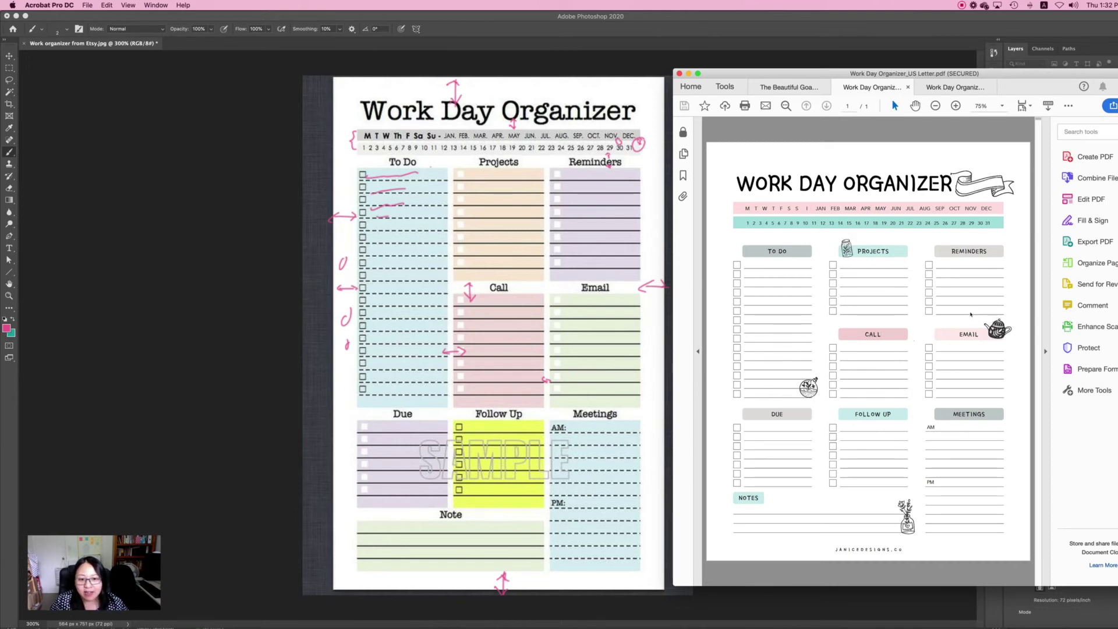
left_click(645, 311)
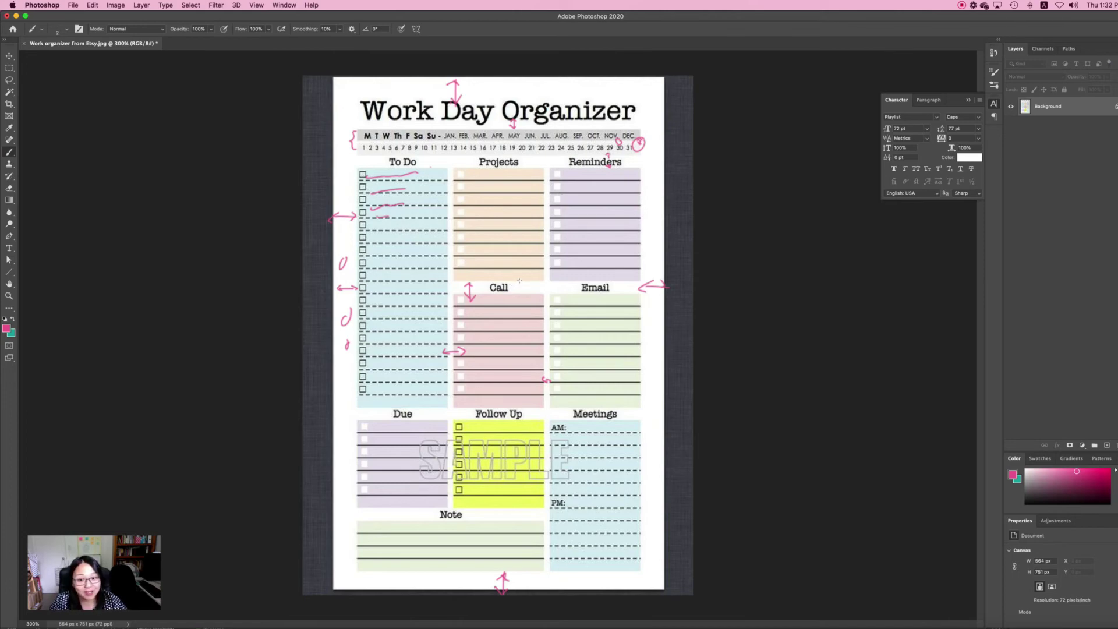
left_click_drag(519, 280, 530, 286)
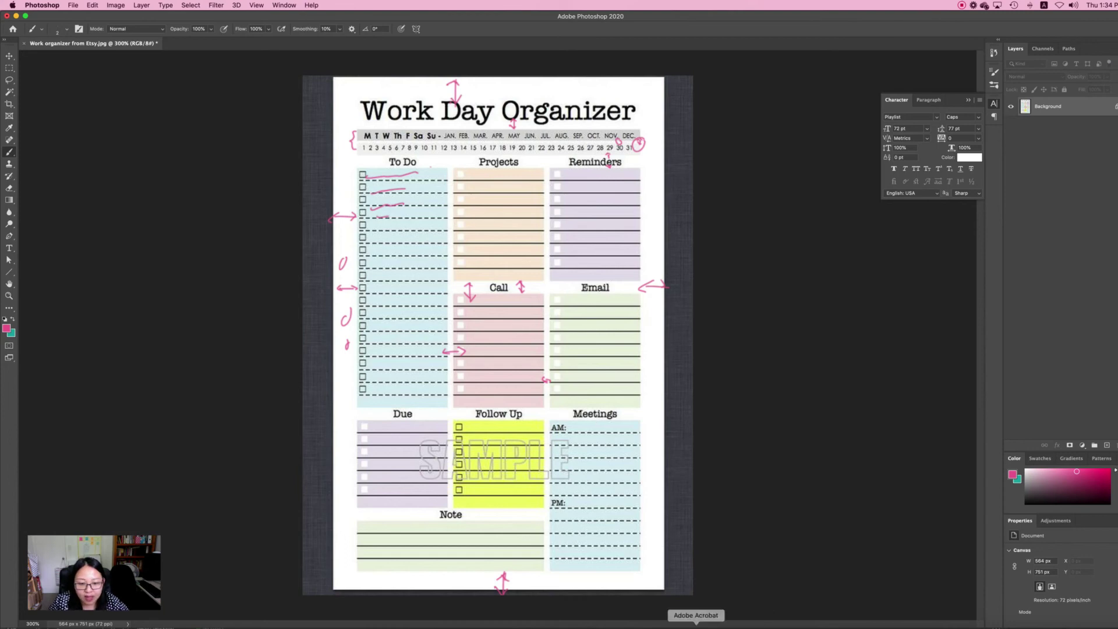
Step: Switch to Acrobat to compare the redesigned organizer's section spacing with the annotated original
left_click(695, 620)
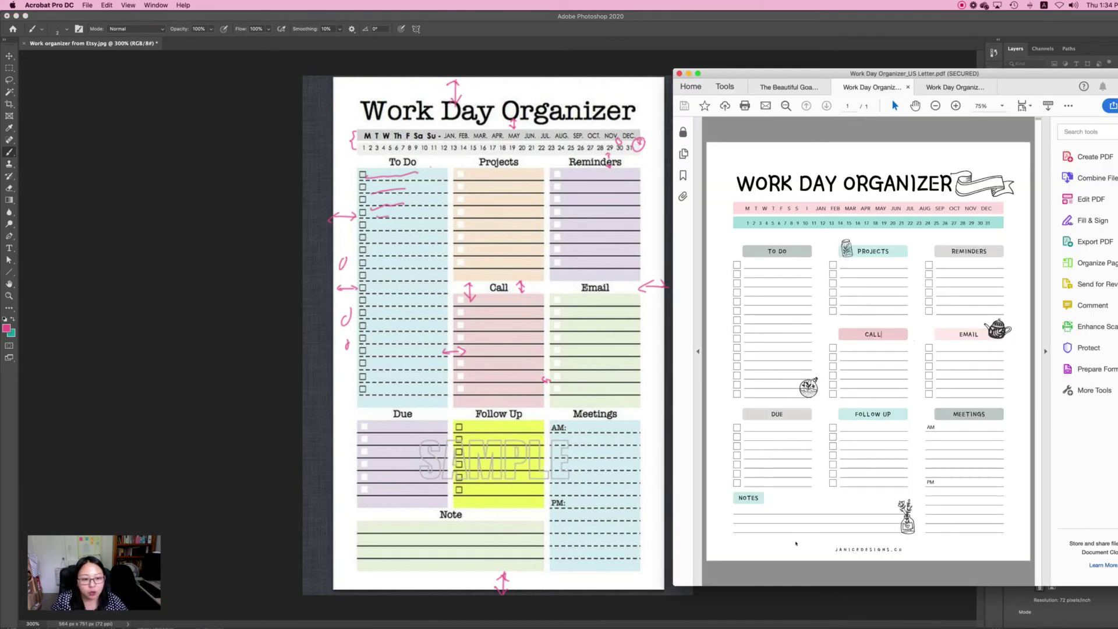